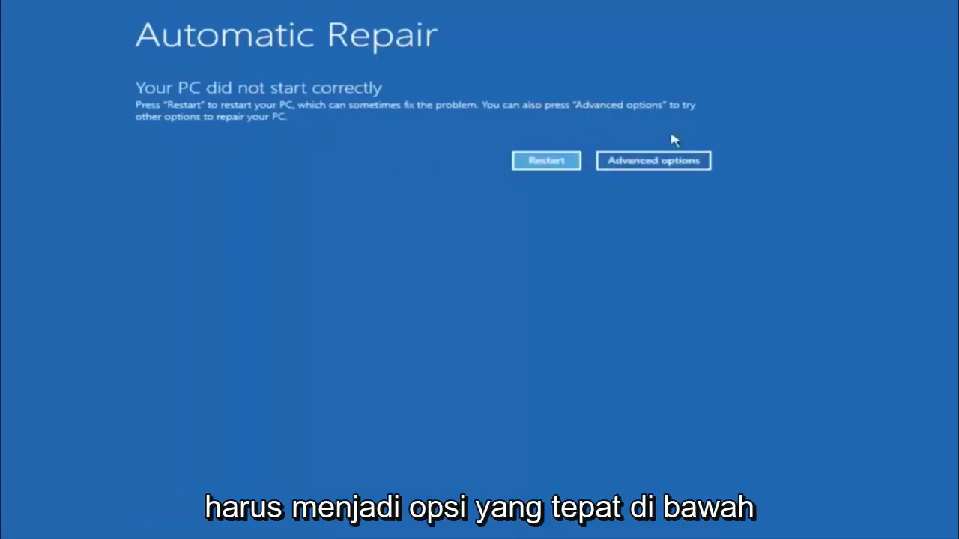
Go from Automatic Repair through Troubleshoot to Advanced options and launch System Restore
{"action": "left_click", "coordinate": [650, 160]}
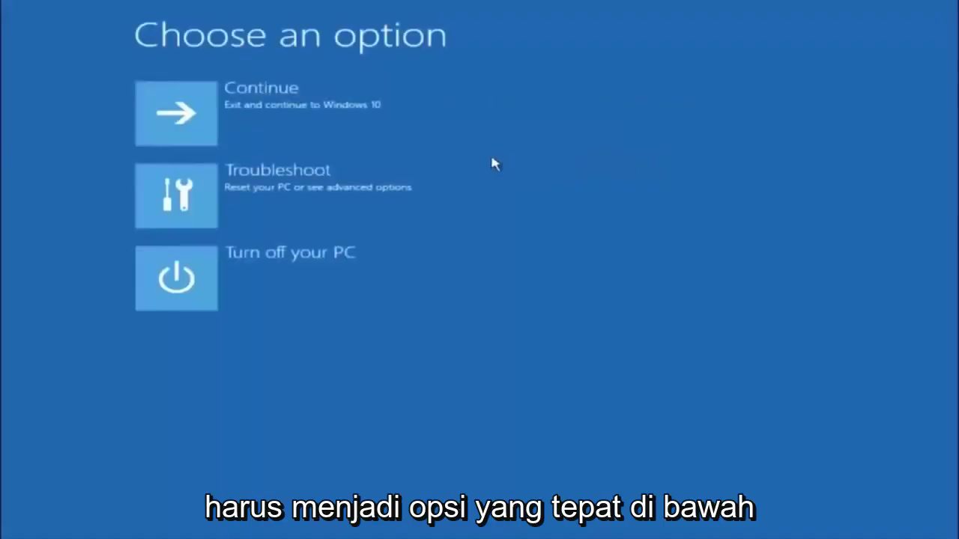
{"action": "left_click", "coordinate": [203, 197]}
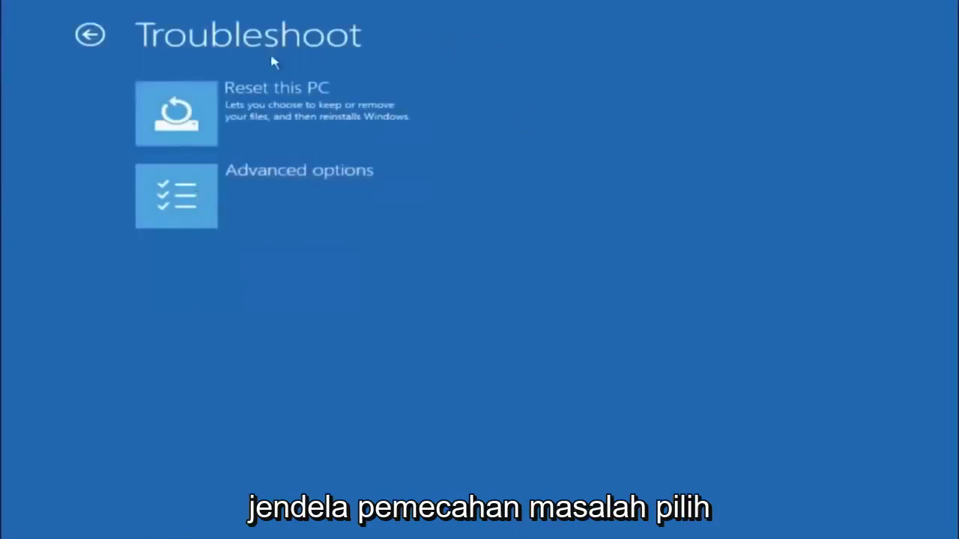
{"action": "left_click", "coordinate": [214, 204]}
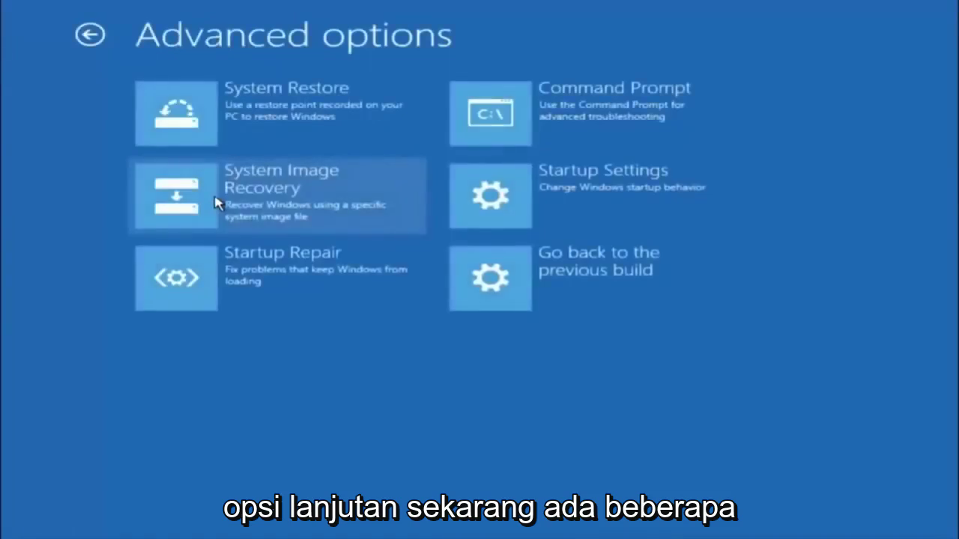
{"action": "left_click", "coordinate": [234, 117]}
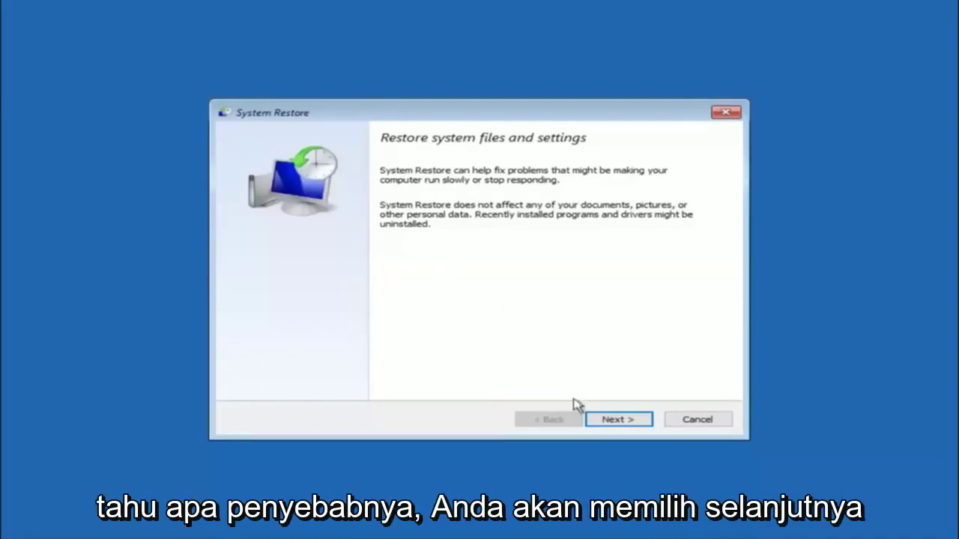
Advance to the restore point list and select the 10/5/2016 'before update' restore point
{"action": "left_click", "coordinate": [618, 424]}
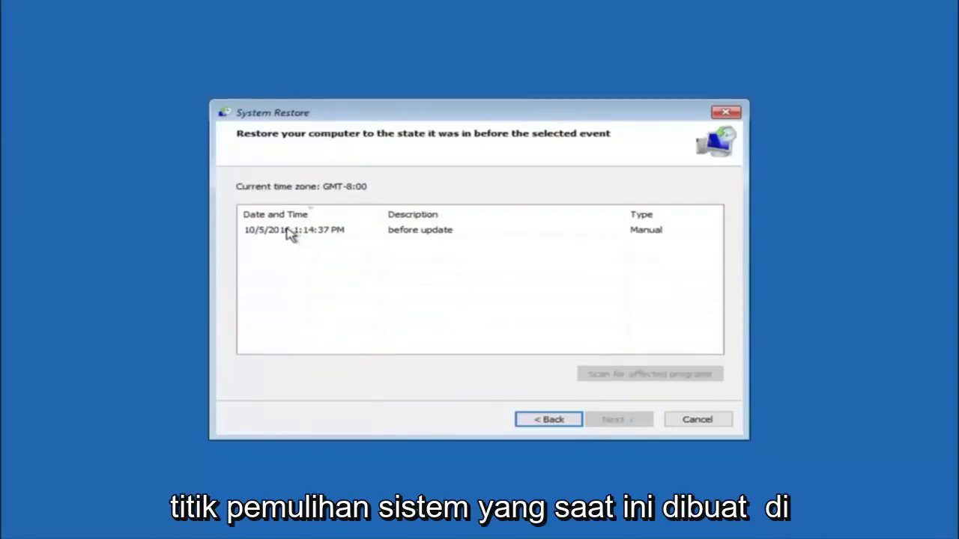
{"action": "left_click", "coordinate": [279, 234]}
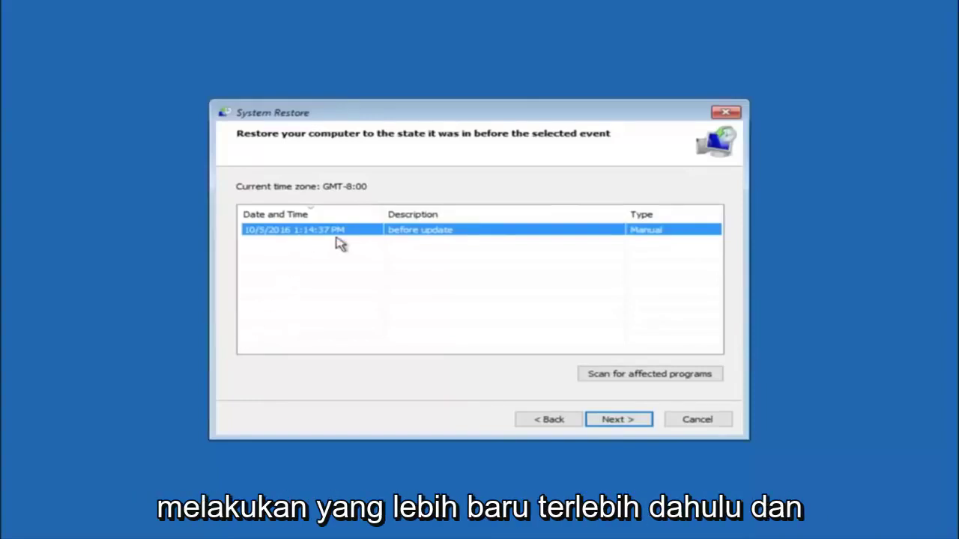
Confirm the 1:14:37 PM restore point, finish the wizard, and approve the uninterruptible restore
{"action": "left_click", "coordinate": [616, 423]}
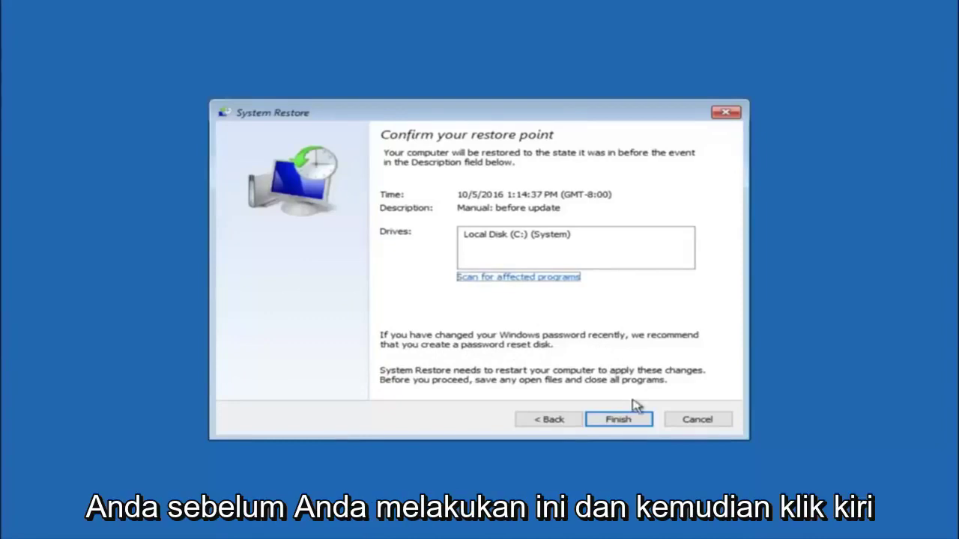
{"action": "left_click", "coordinate": [619, 424]}
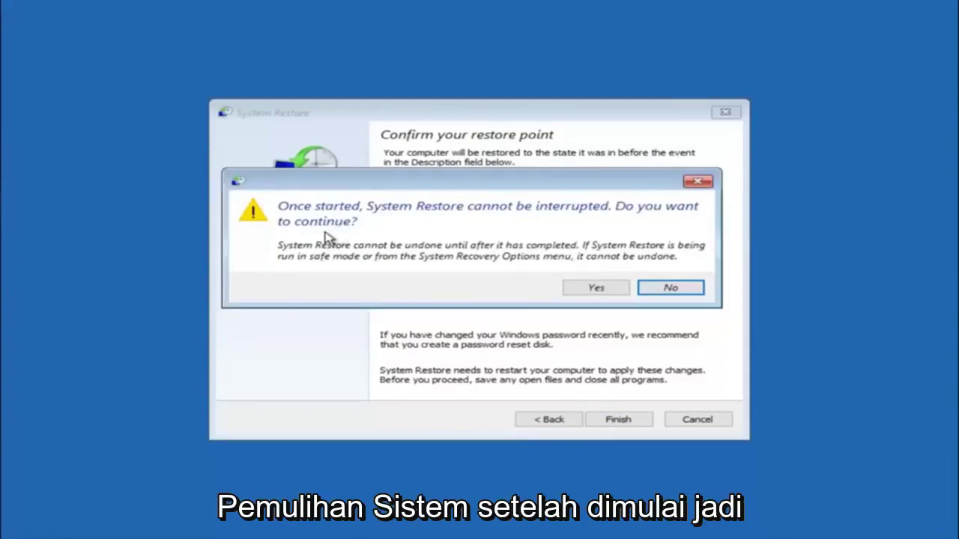
{"action": "left_click", "coordinate": [590, 294]}
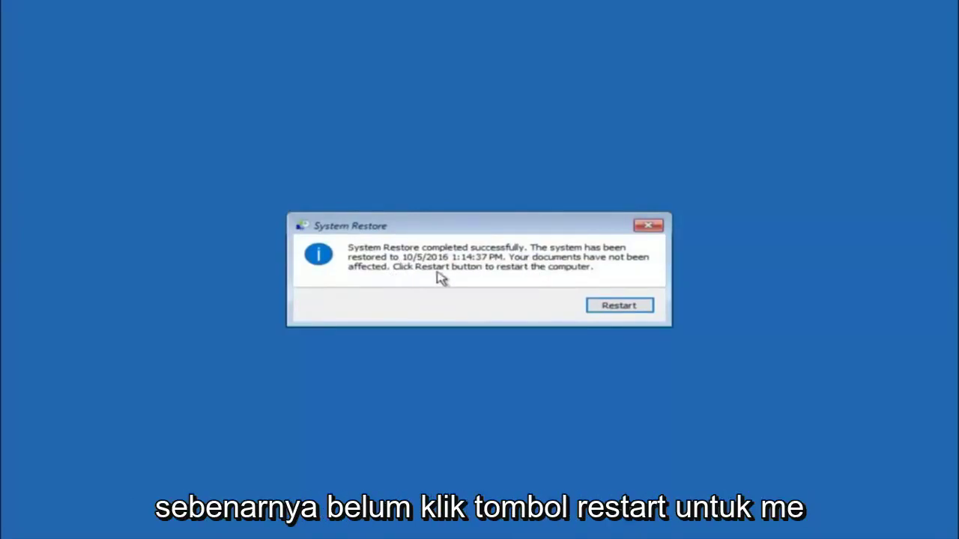
Restart the PC from the System Restore completion dialog
{"action": "left_click", "coordinate": [608, 308]}
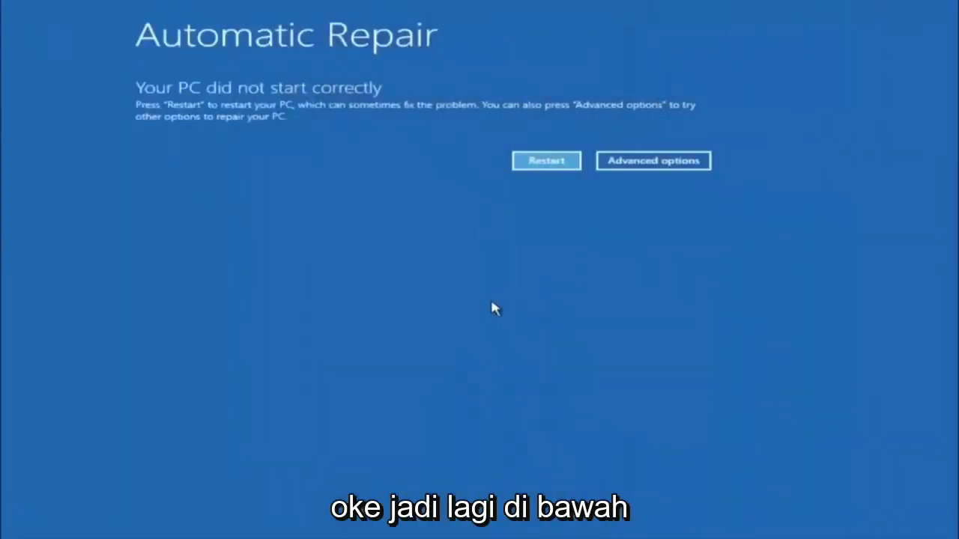
Return through Troubleshoot to Advanced options and run Startup Repair to diagnose the PC
{"action": "left_click", "coordinate": [624, 161]}
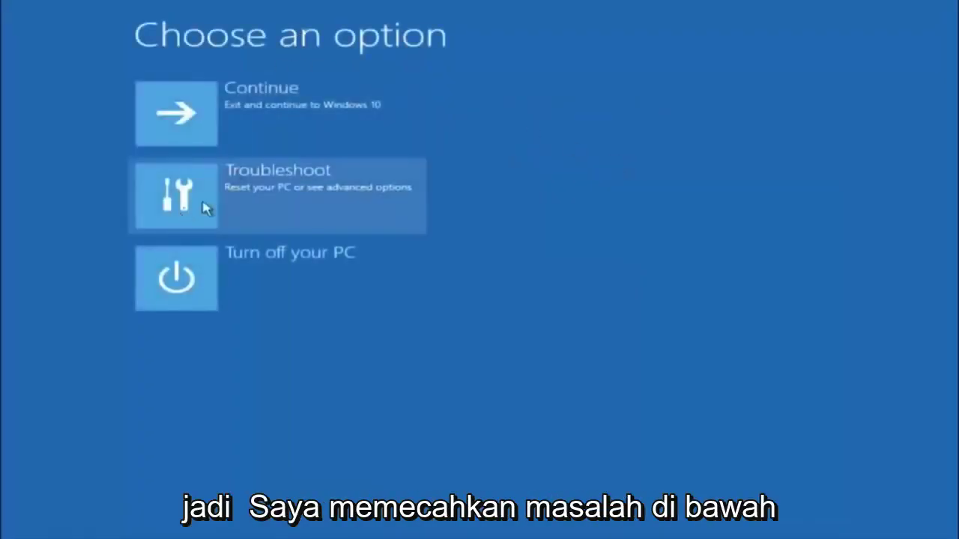
{"action": "left_click", "coordinate": [262, 192]}
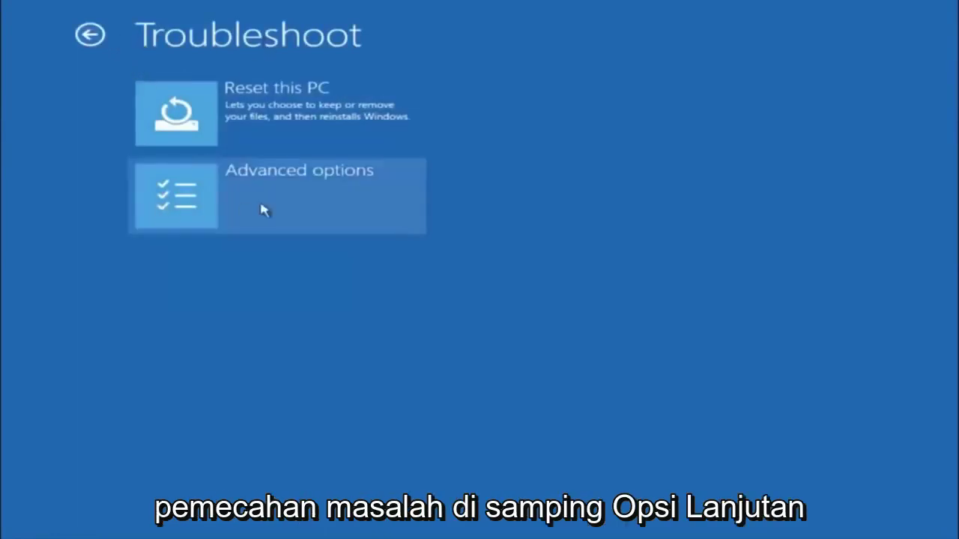
{"action": "left_click", "coordinate": [238, 210]}
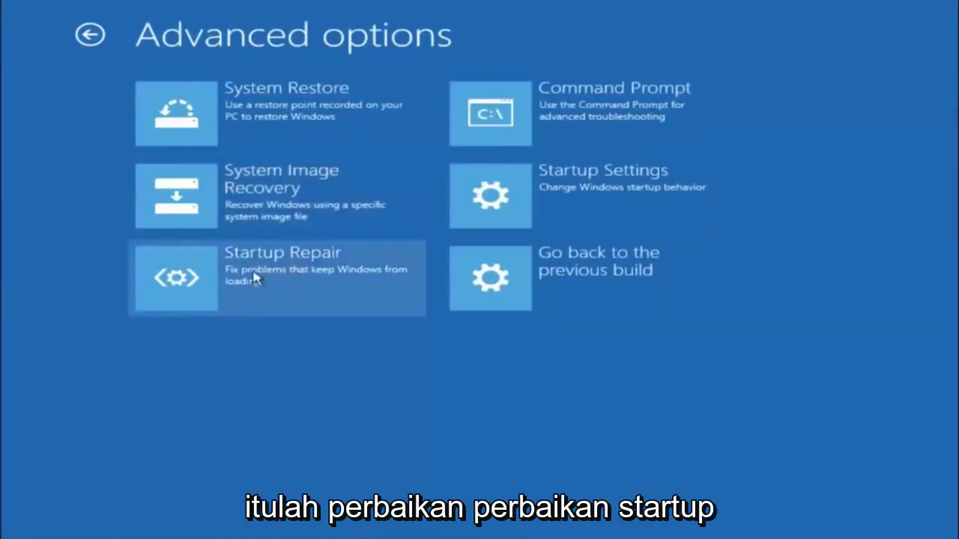
{"action": "left_click", "coordinate": [188, 279]}
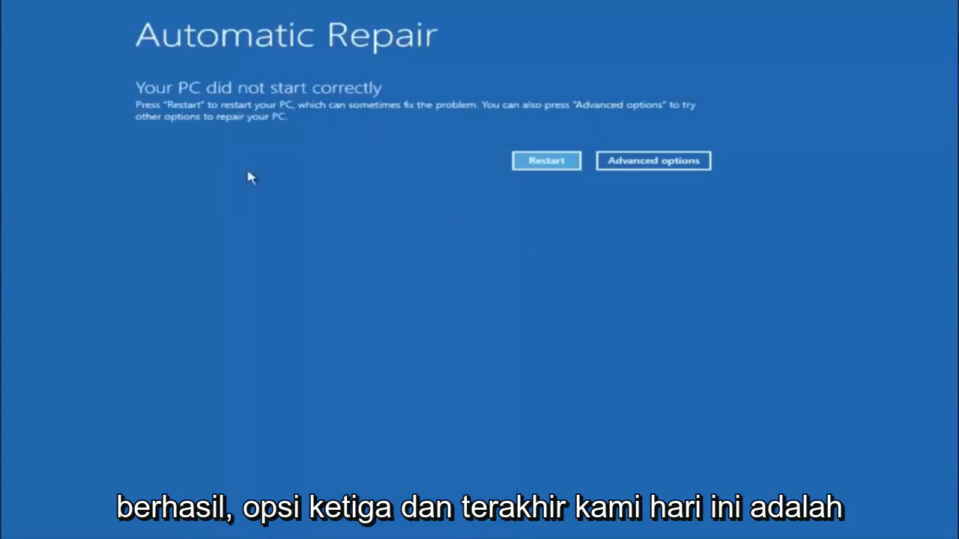
Navigate back through Troubleshoot to Advanced options and launch the administrator Command Prompt
{"action": "left_click", "coordinate": [642, 161]}
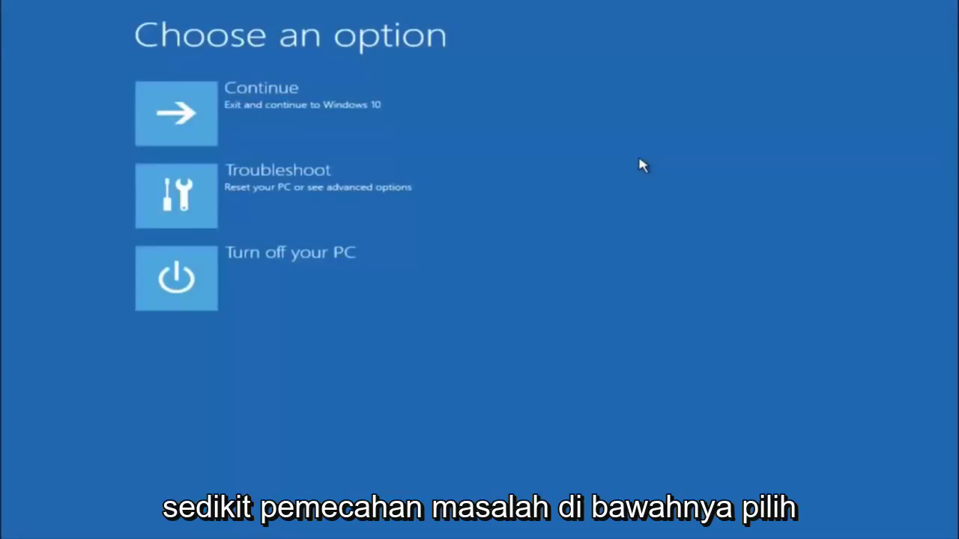
{"action": "left_click", "coordinate": [185, 204]}
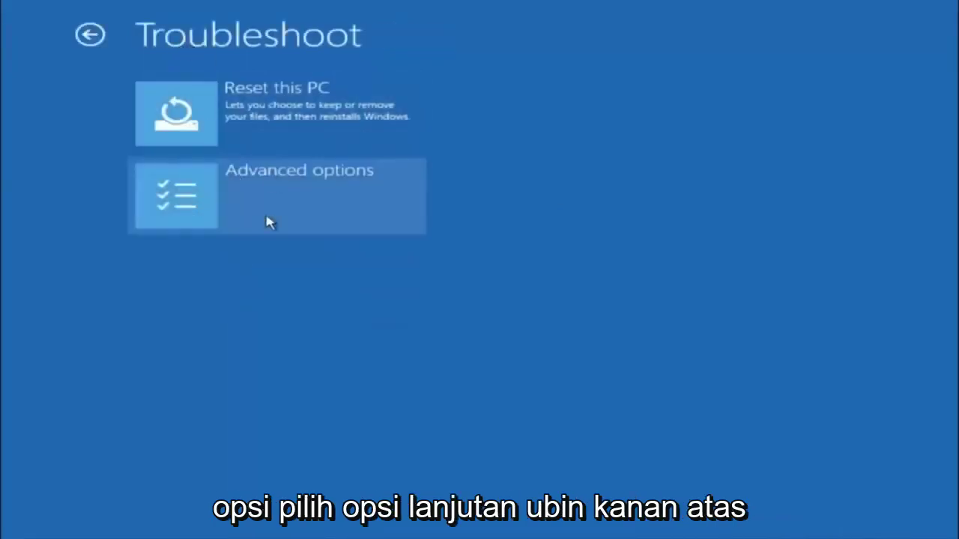
{"action": "left_click", "coordinate": [256, 189]}
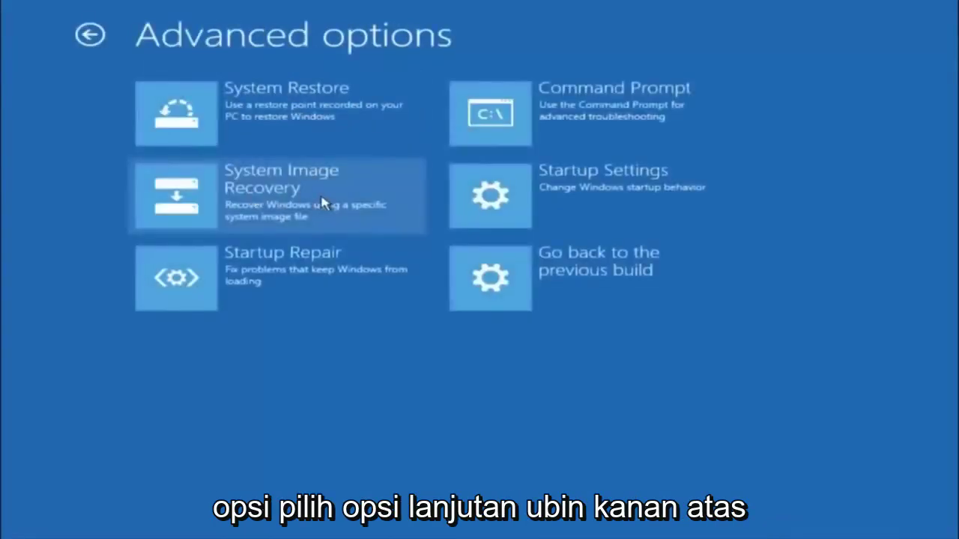
{"action": "left_click", "coordinate": [563, 122]}
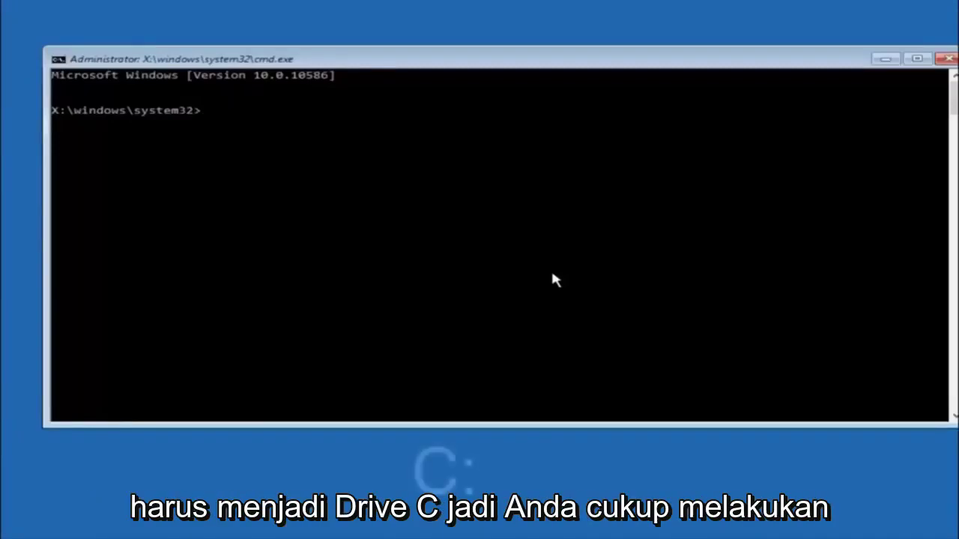
Switch to the C: drive and list its contents with dir
{"action": "type", "text": "c:"}
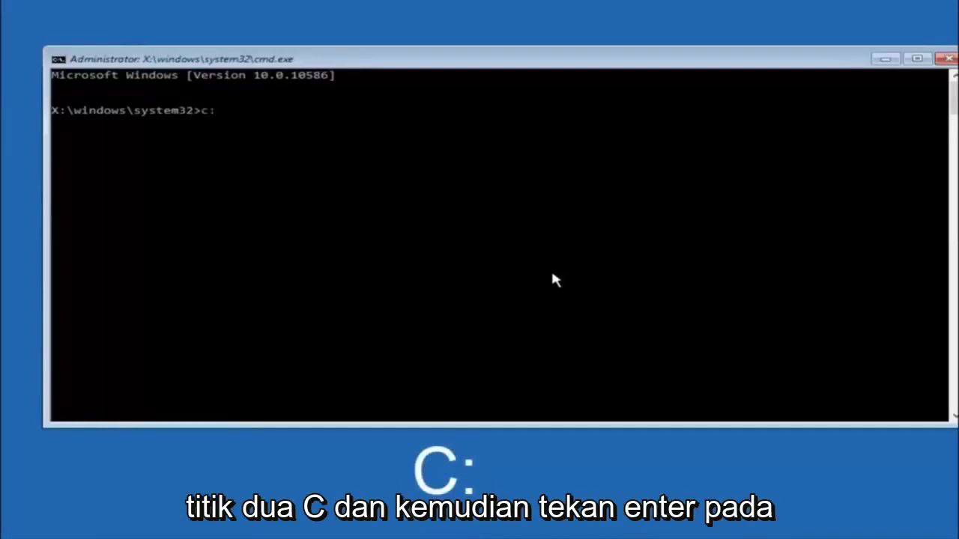
{"action": "key", "text": "Return"}
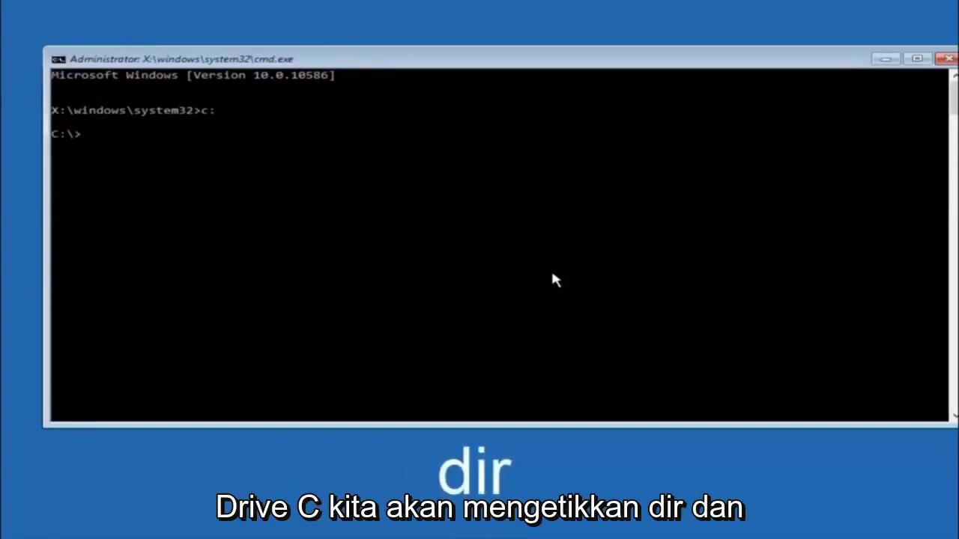
{"action": "type", "text": "dir"}
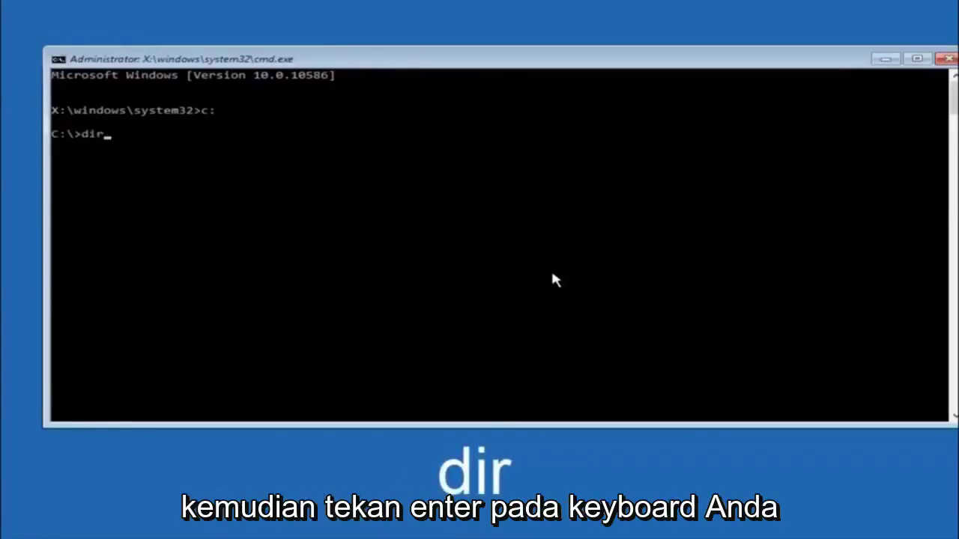
{"action": "key", "text": "Return"}
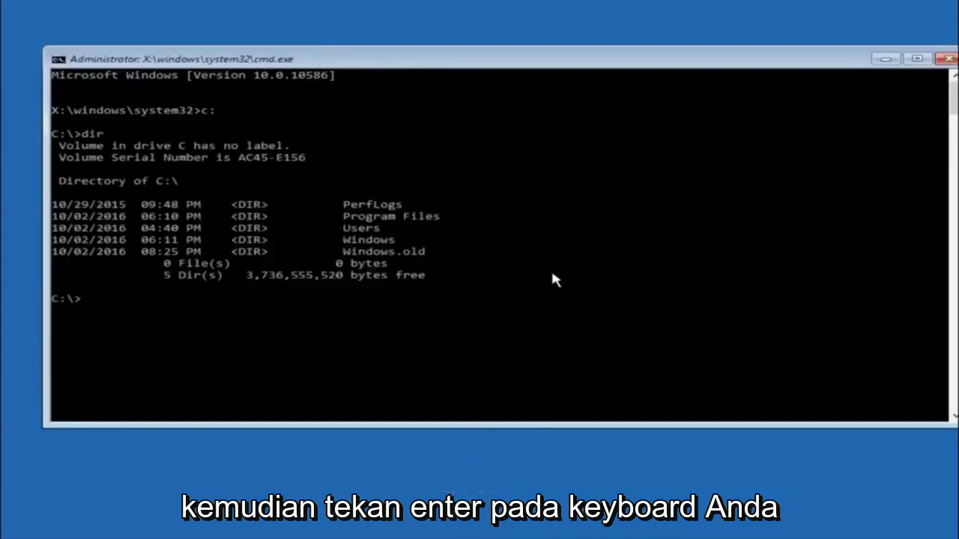
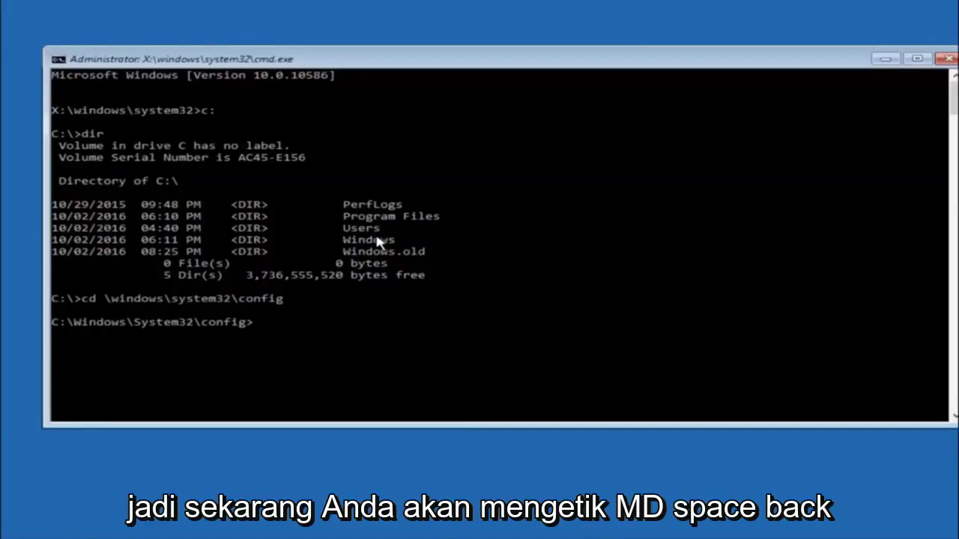
Create a folder named backup in C:\Windows\System32\config with md backup
{"action": "type", "text": "md"}
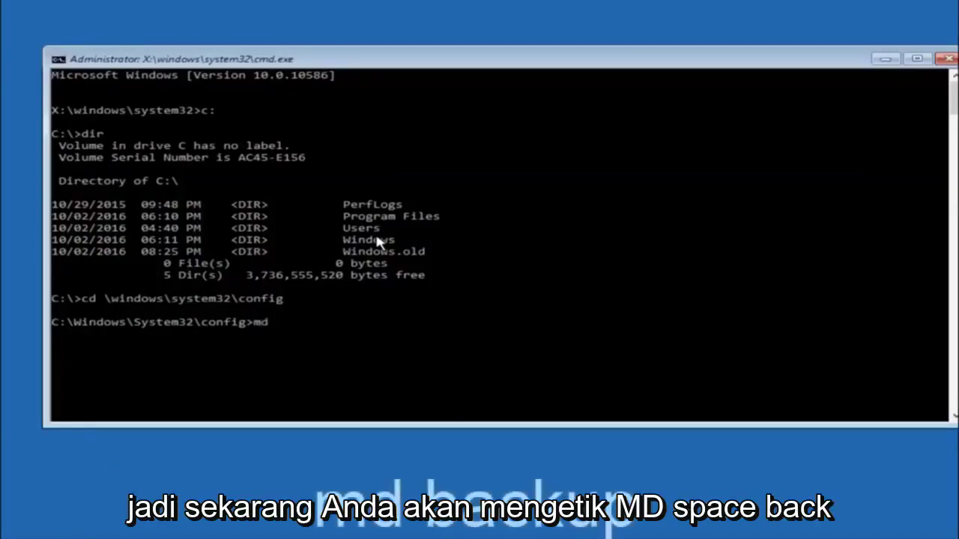
{"action": "type", "text": "backup"}
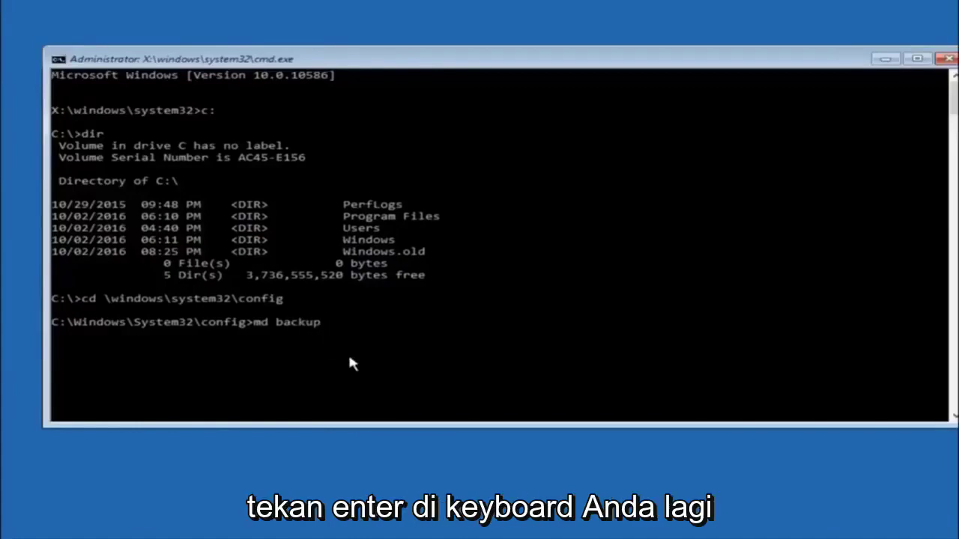
{"action": "key", "text": "Return"}
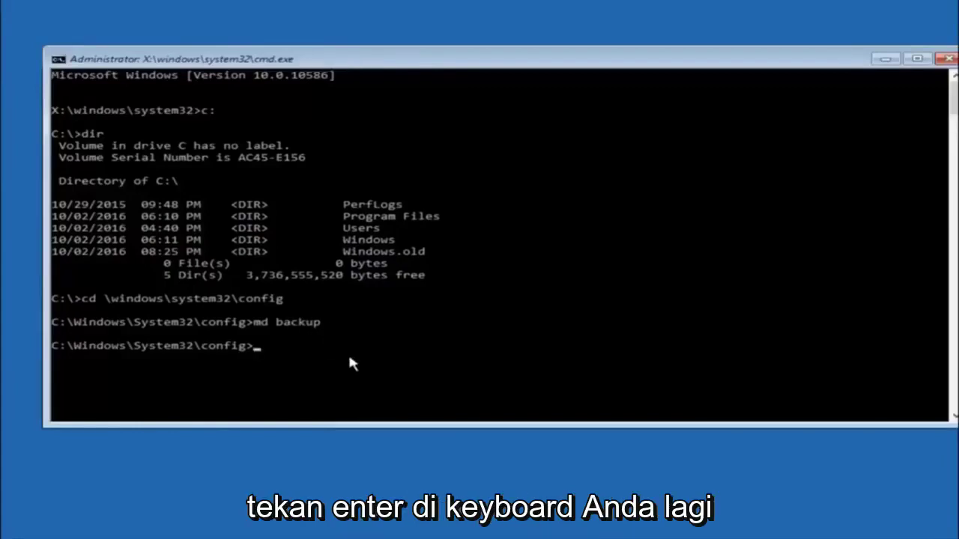
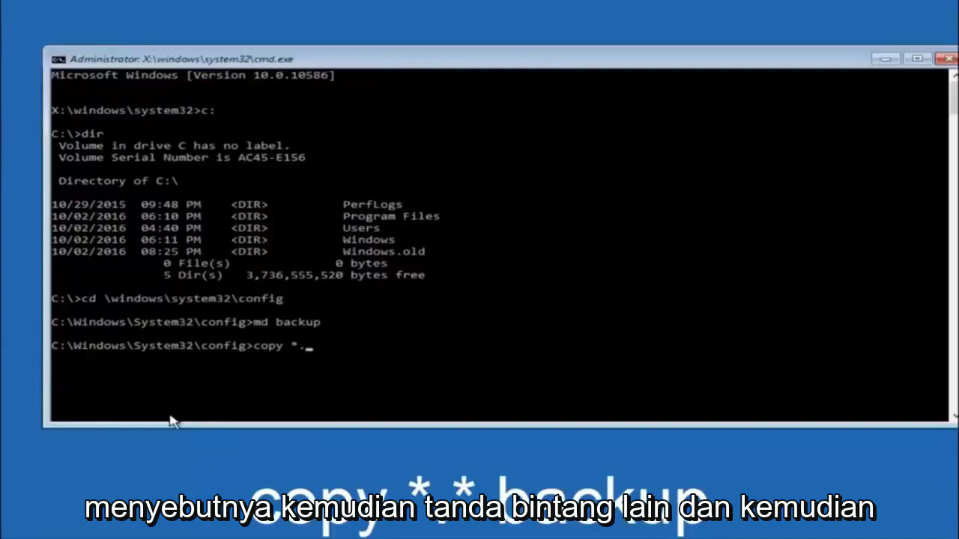
Copy every file in the config folder into the backup folder with copy *.* backup
{"action": "type", "text": "*"}
{"action": "type", "text": " backup"}
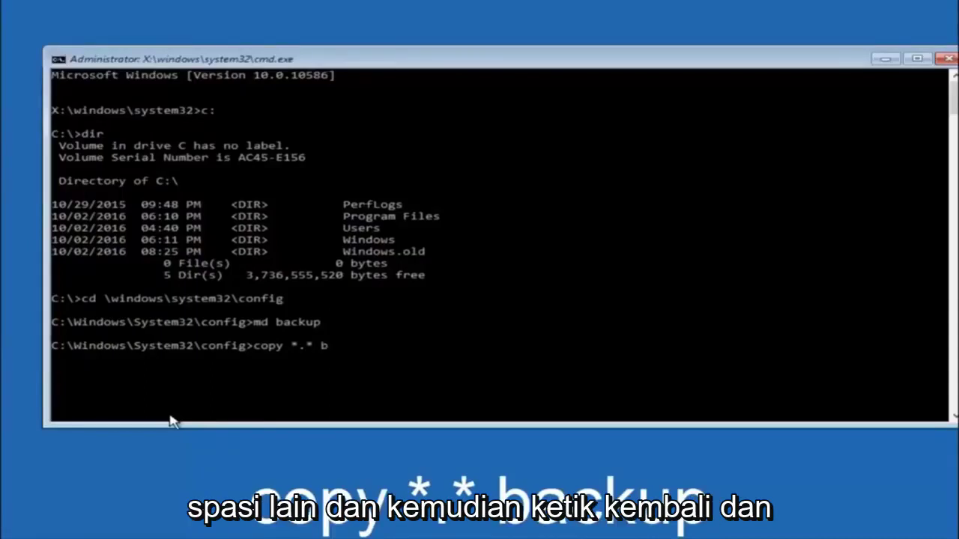
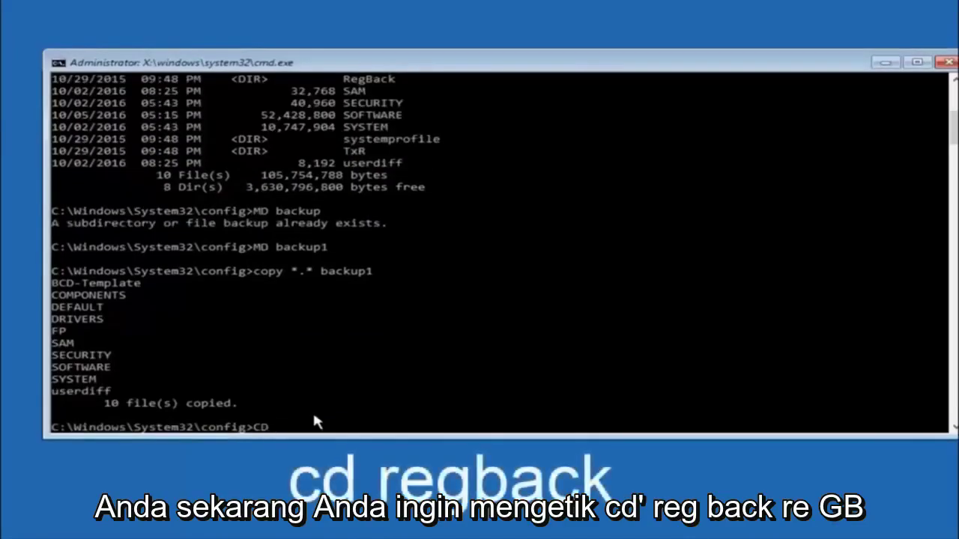
Move from the config folder into its RegBack subfolder with cd regback
{"action": "type", "text": "CD regback"}
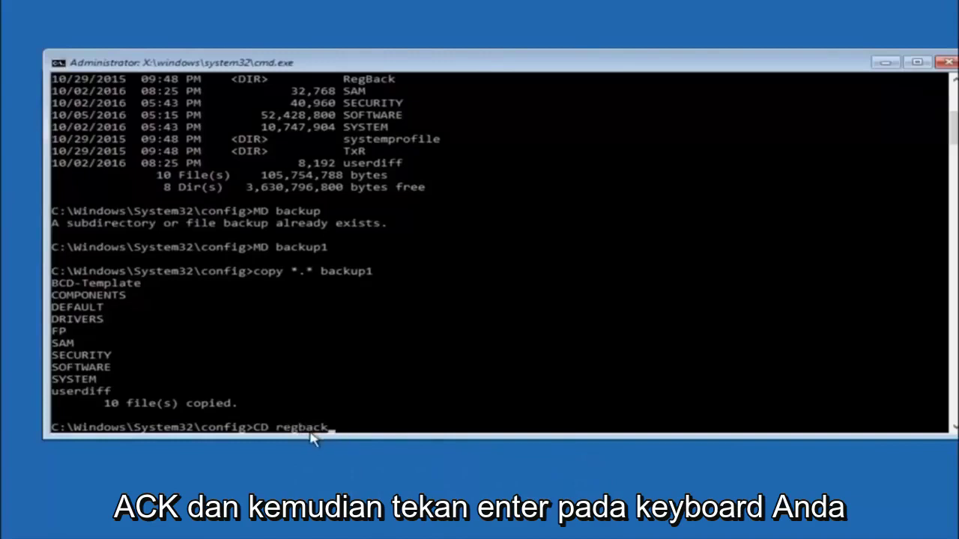
{"action": "key", "text": "Return"}
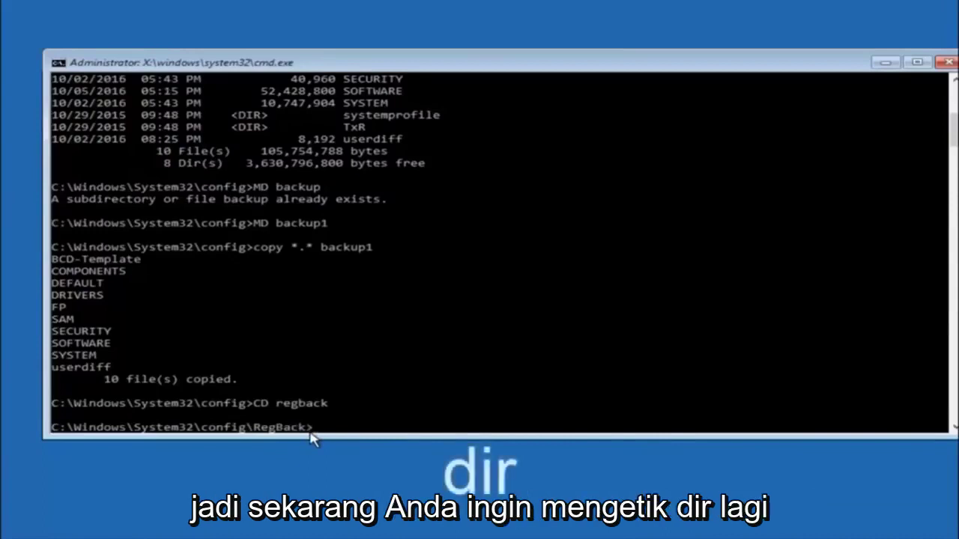
List RegBack's five 0-byte hives (DEFAULT, SAM, SECURITY, SOFTWARE, SYSTEM) with dir, then begin a copy command
{"action": "type", "text": "dir"}
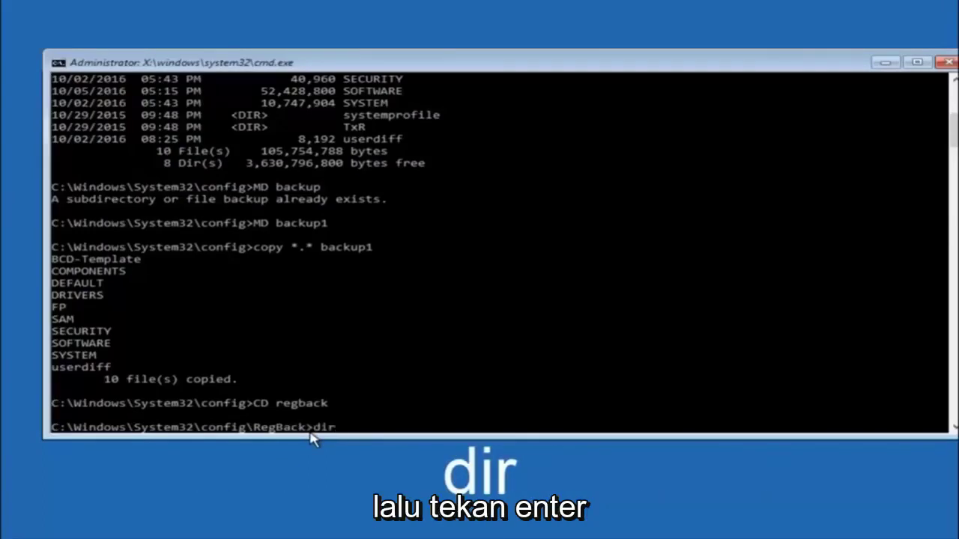
{"action": "key", "text": "Return"}
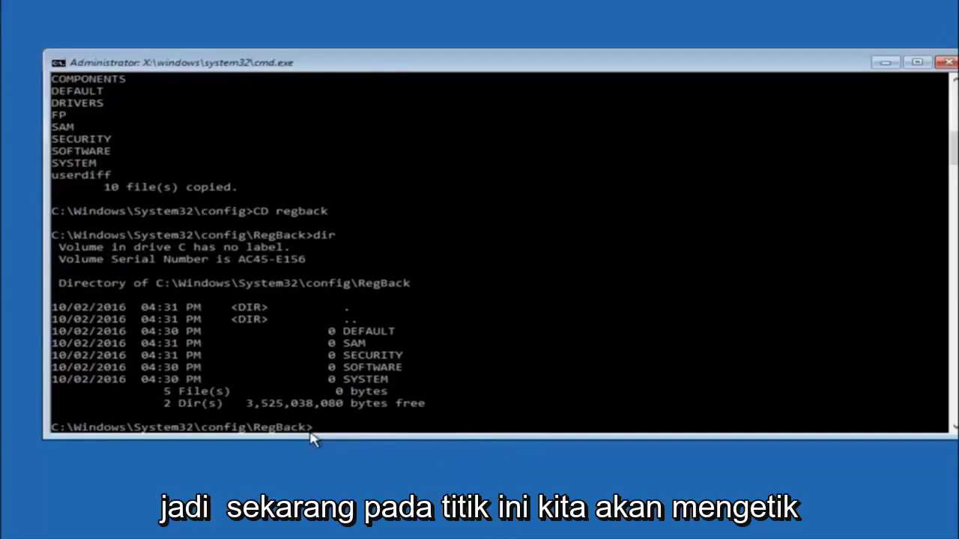
{"action": "type", "text": "copy *.*"}
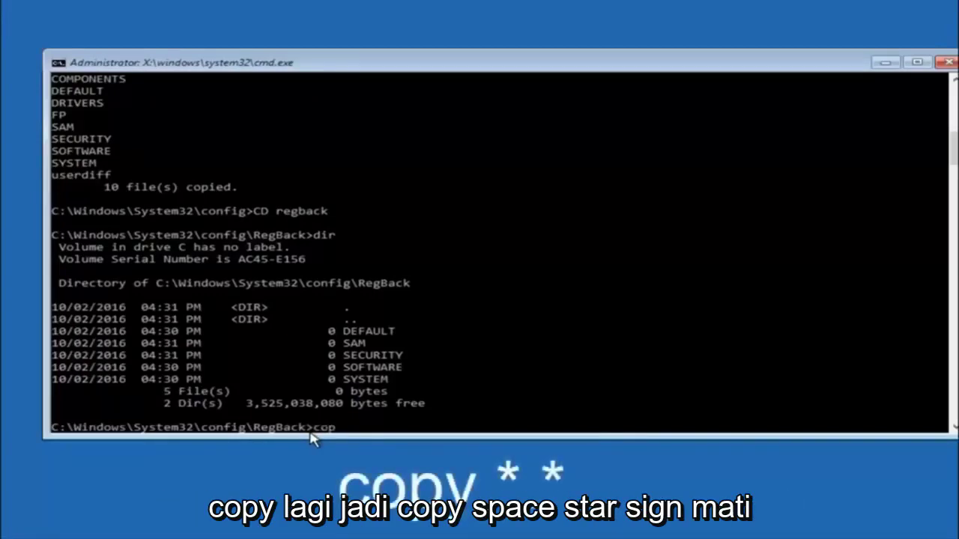
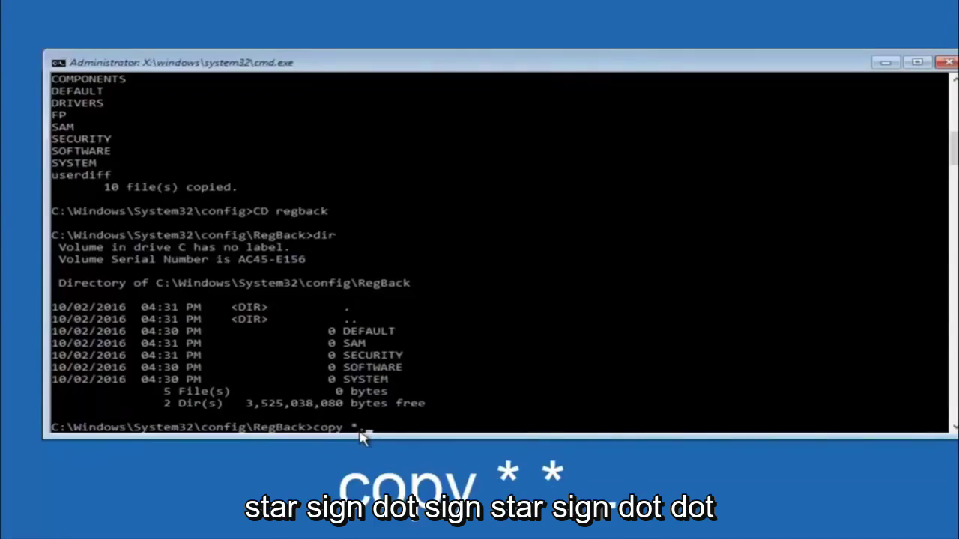
Enter the command copy *.* .. in the RegBack folder to overwrite the config hives
{"action": "type", "text": "*"}
{"action": "key", "text": "BackSpace"}
{"action": "type", "text": "* .."}
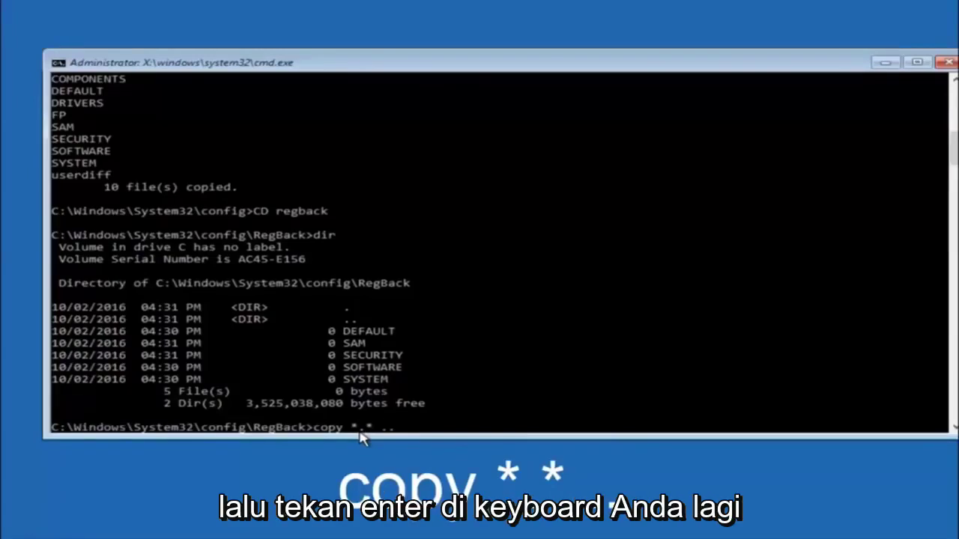
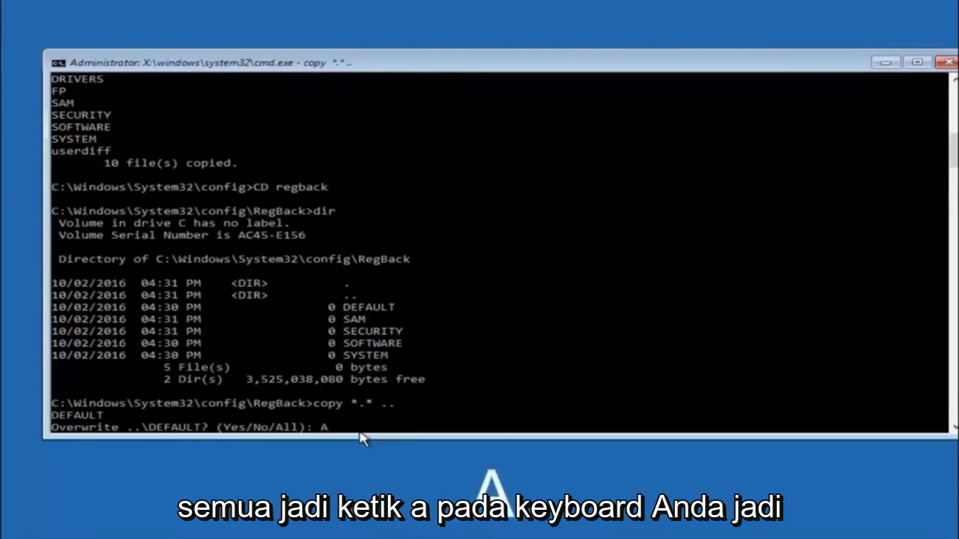
Answer A to overwrite all existing hives with the five RegBack copies, then exit Command Prompt
{"action": "key", "text": "Return"}
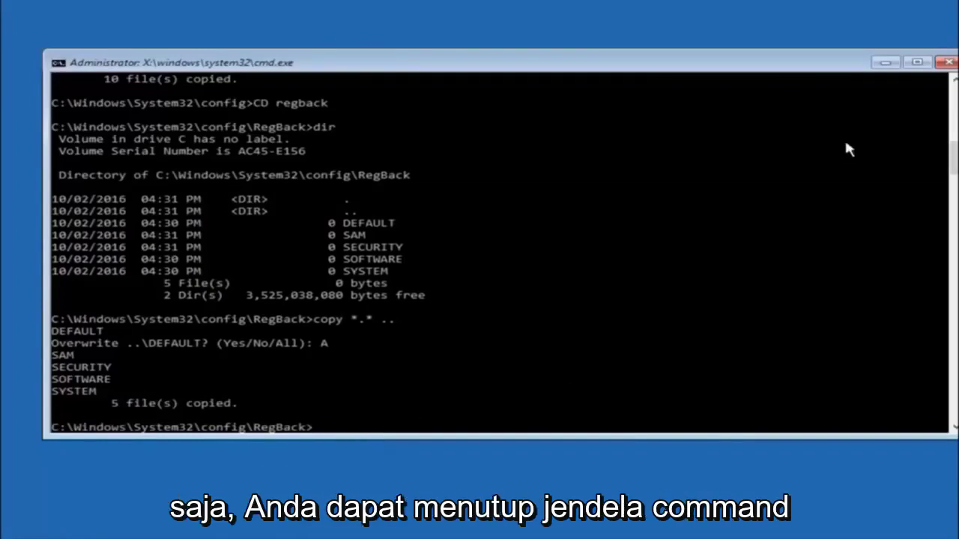
{"action": "left_click", "coordinate": [947, 63]}
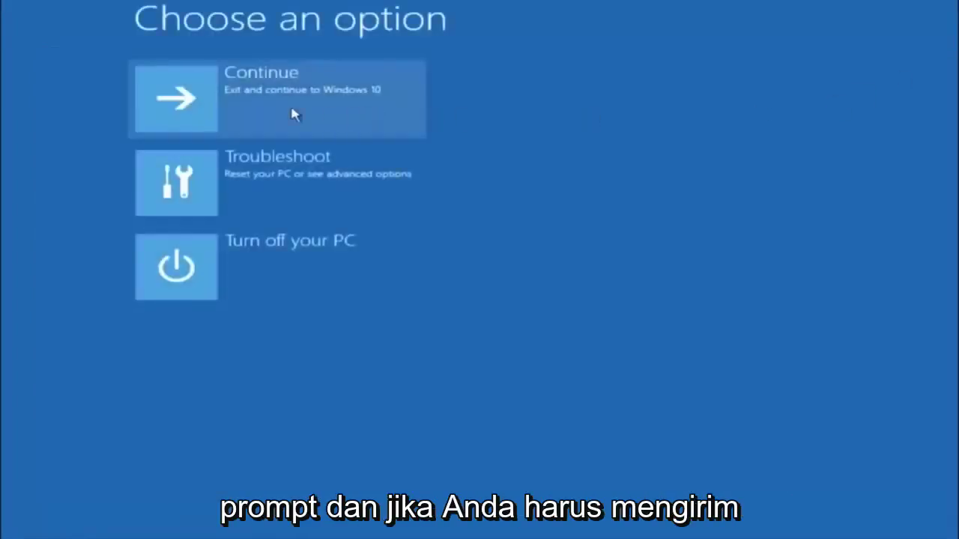